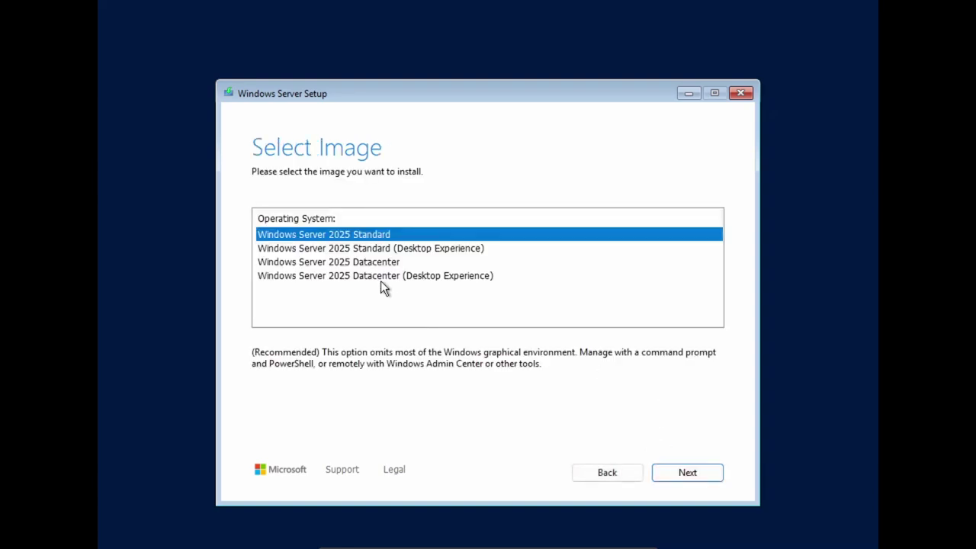
- Choose the Windows Server 2025 Standard (Desktop Experience) image and accept the license terms
{"action": "left_click", "coordinate": [392, 252]}
{"action": "left_click", "coordinate": [694, 474]}
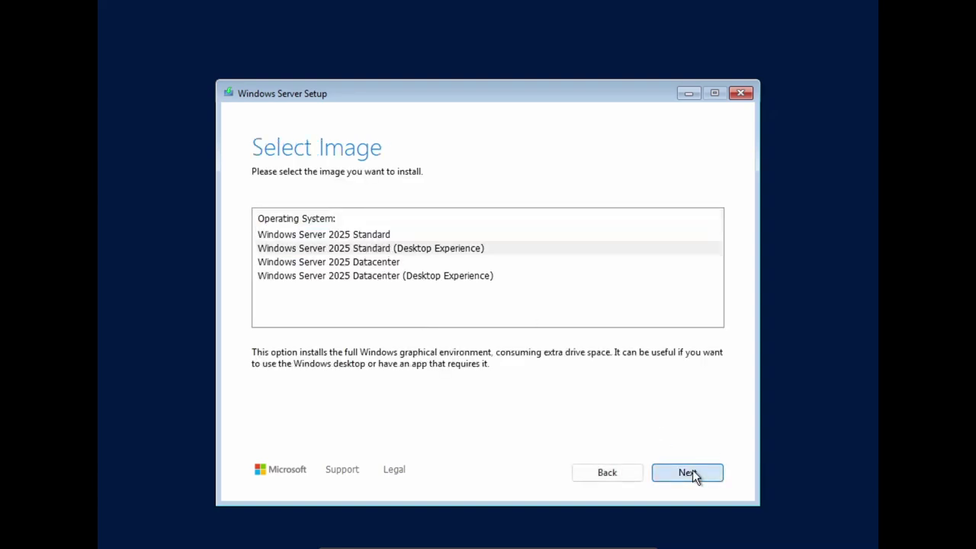
{"action": "left_click", "coordinate": [671, 469]}
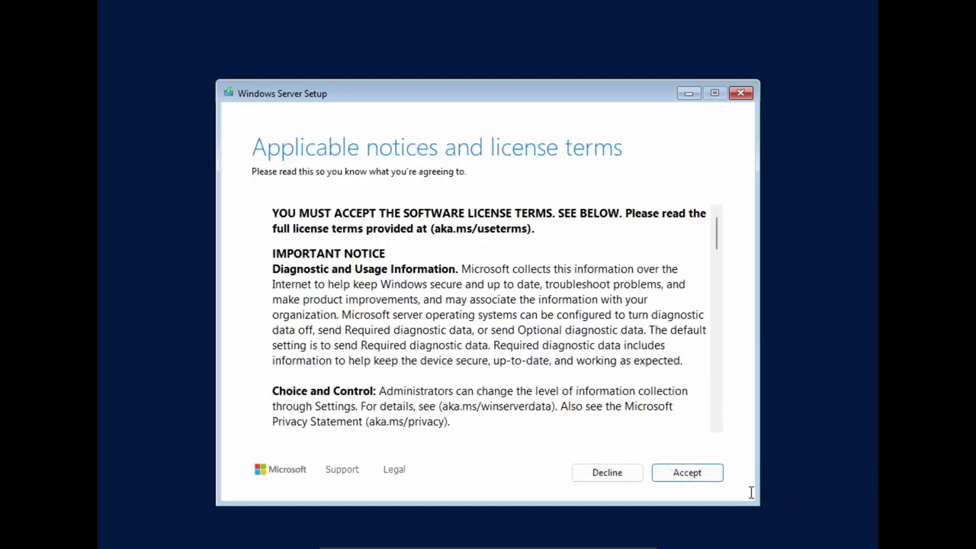
{"action": "left_click", "coordinate": [662, 478]}
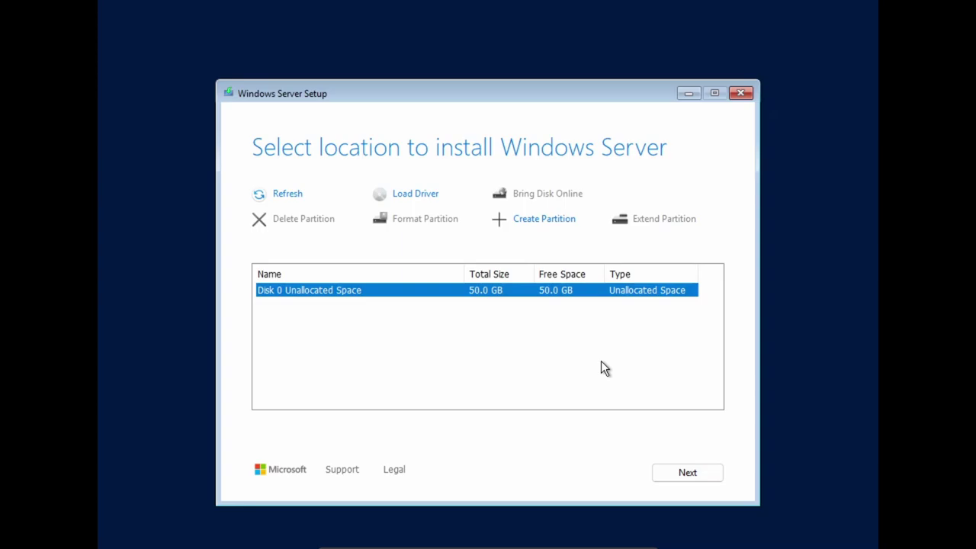
- Choose the unallocated space on Disk 0 as the install location and start the installation
{"action": "left_click", "coordinate": [677, 474]}
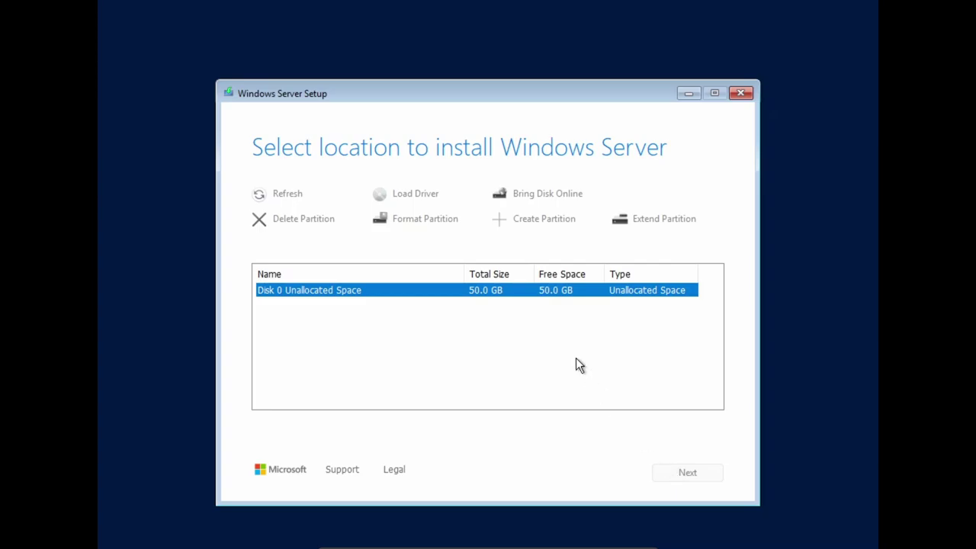
{"action": "left_click", "coordinate": [509, 289]}
{"action": "left_click", "coordinate": [690, 472]}
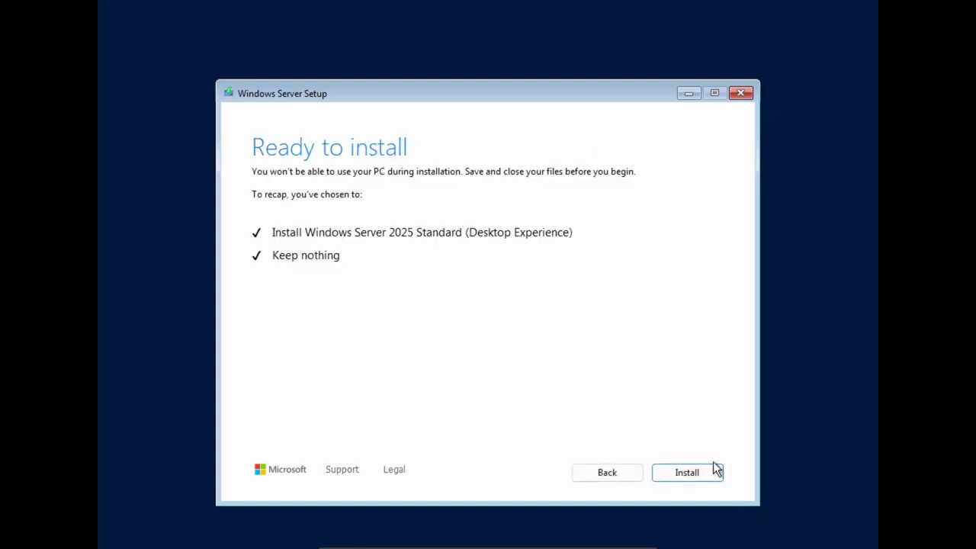
{"action": "left_click", "coordinate": [661, 474]}
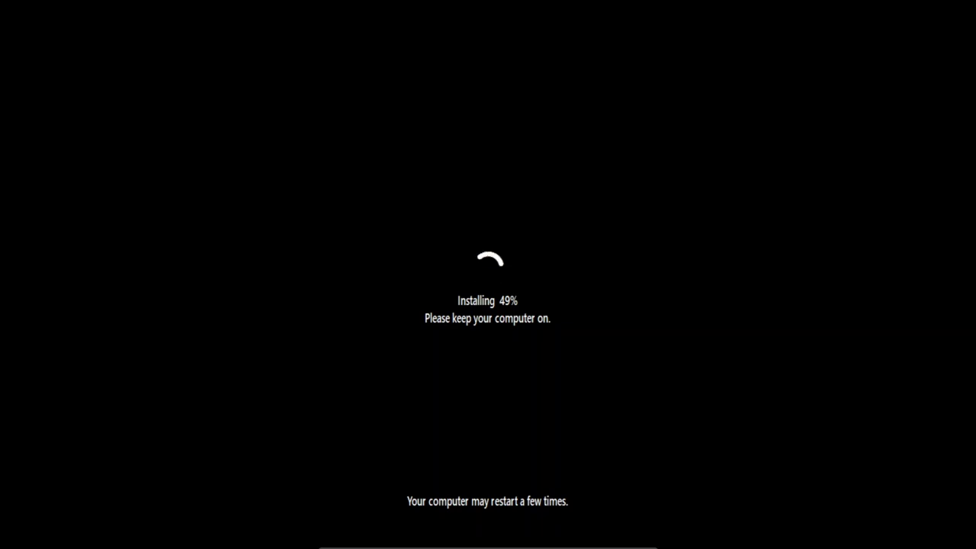
{"action": "left_click", "coordinate": [944, 437]}
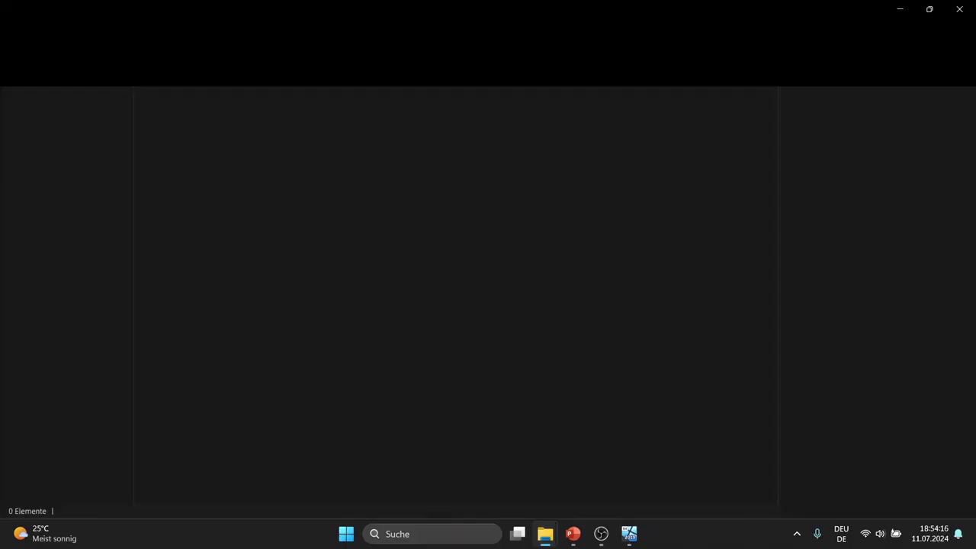
{"action": "left_click", "coordinate": [968, 7]}
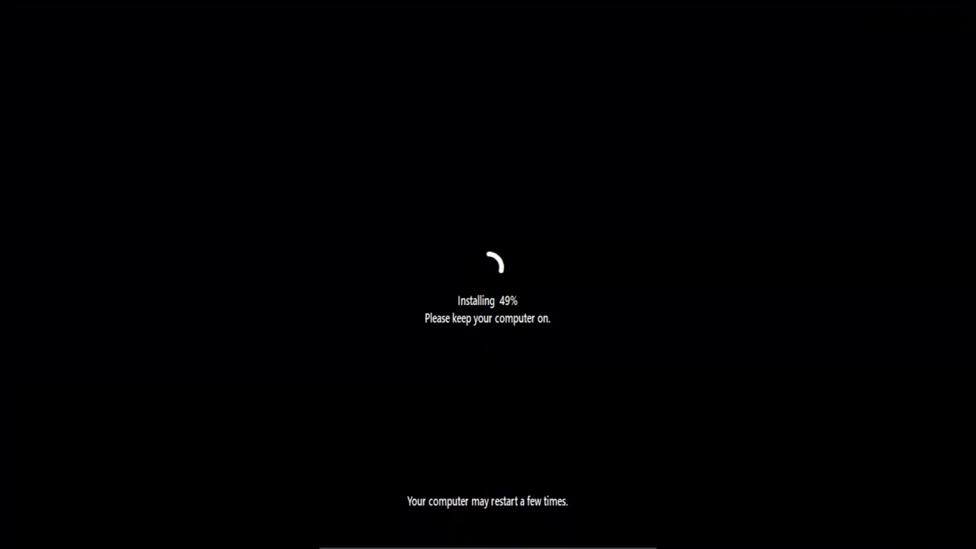
{"action": "key", "text": "shift+F10"}
{"action": "left_click_drag", "start_coordinate": [420, 38], "coordinate": [411, 205]}
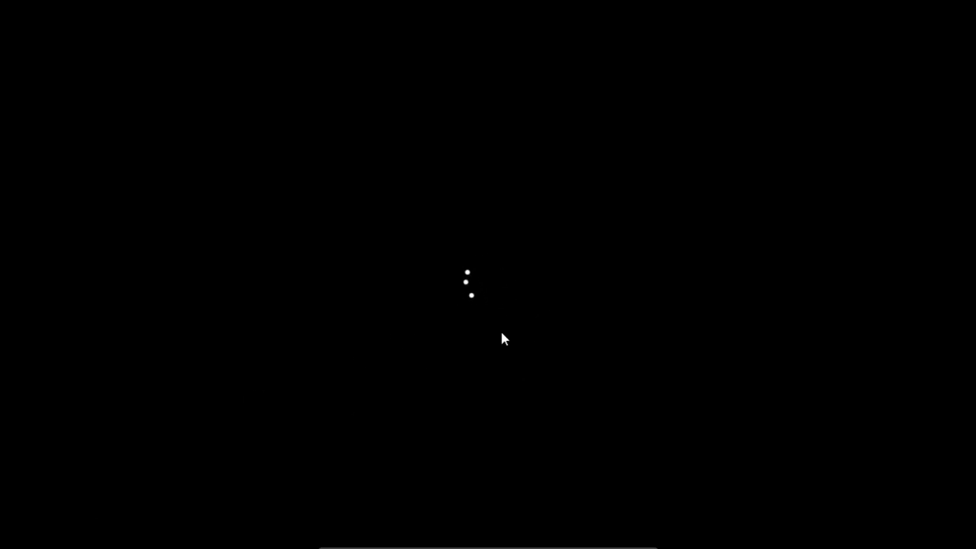
{"action": "key", "text": "Return"}
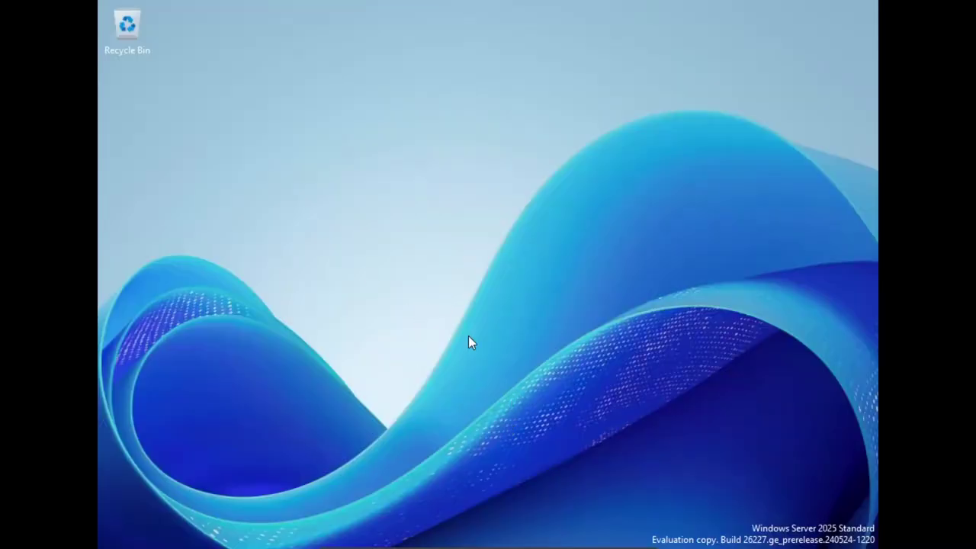
{"action": "left_click_drag", "start_coordinate": [387, 187], "coordinate": [589, 340]}
{"action": "left_click_drag", "start_coordinate": [446, 220], "coordinate": [504, 327]}
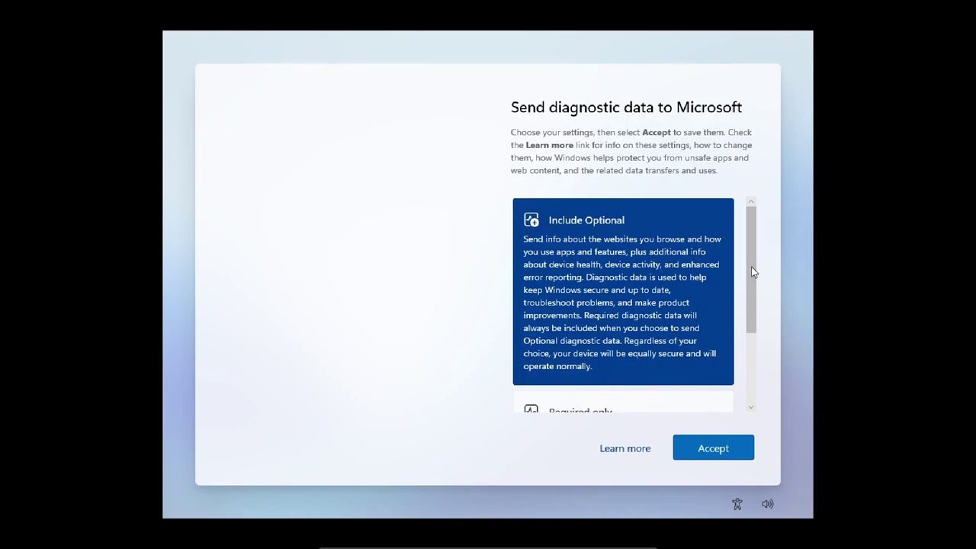
- Set the diagnostic data sent to Microsoft to Required only and accept the setting
{"action": "left_click_drag", "start_coordinate": [755, 257], "coordinate": [756, 305]}
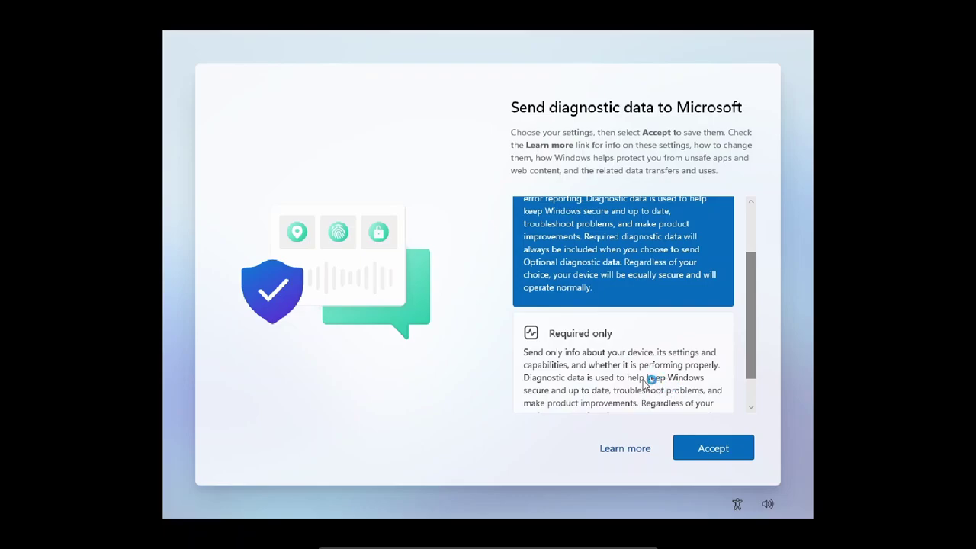
{"action": "left_click", "coordinate": [686, 376]}
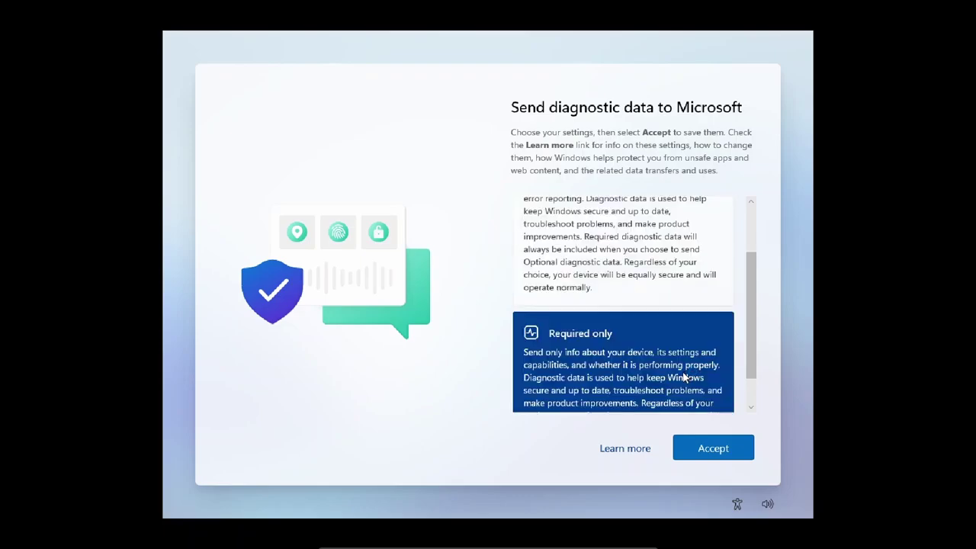
{"action": "left_click", "coordinate": [691, 456]}
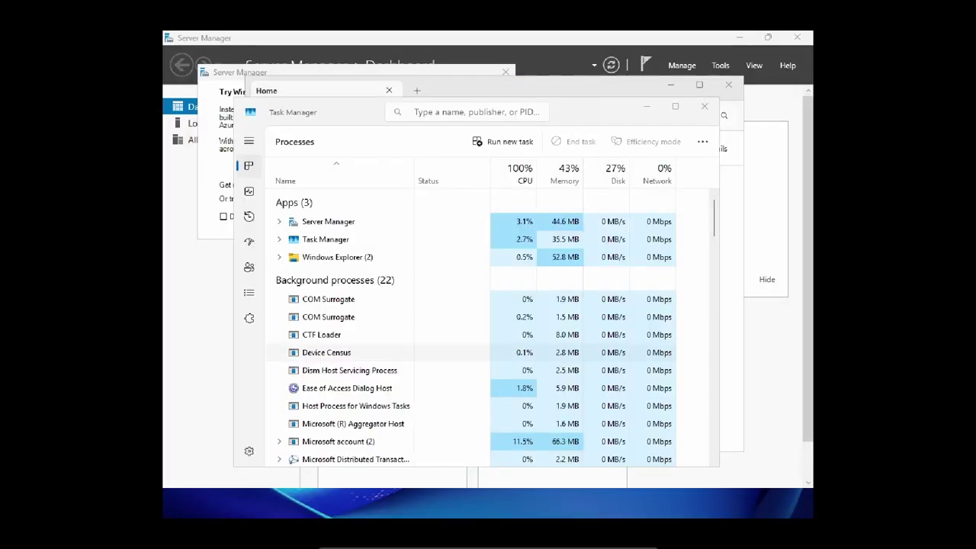
- Clear the desktop of Task Manager, File Explorer, Server Manager and its Windows Admin Center message, and dismiss the Shutdown Event Tracker
{"action": "left_click", "coordinate": [706, 107]}
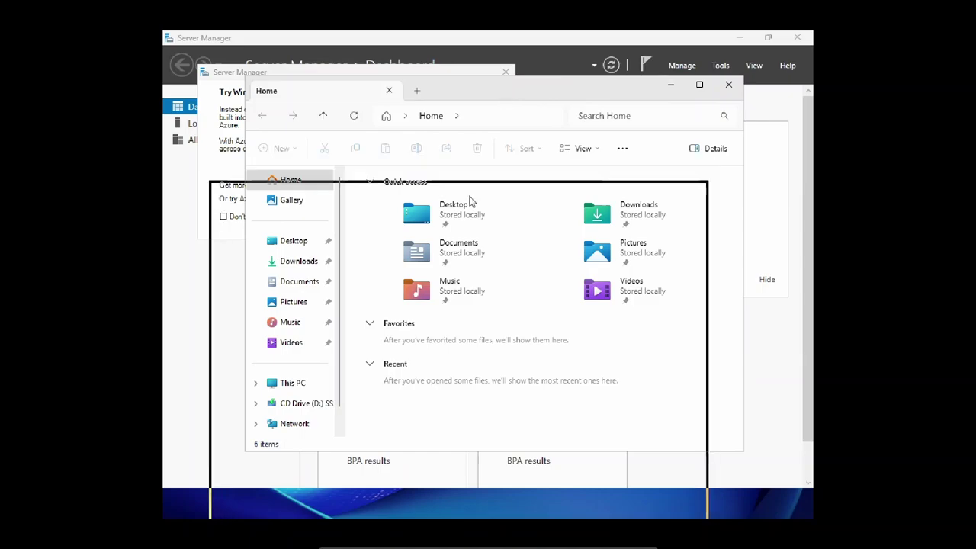
{"action": "left_click", "coordinate": [618, 226]}
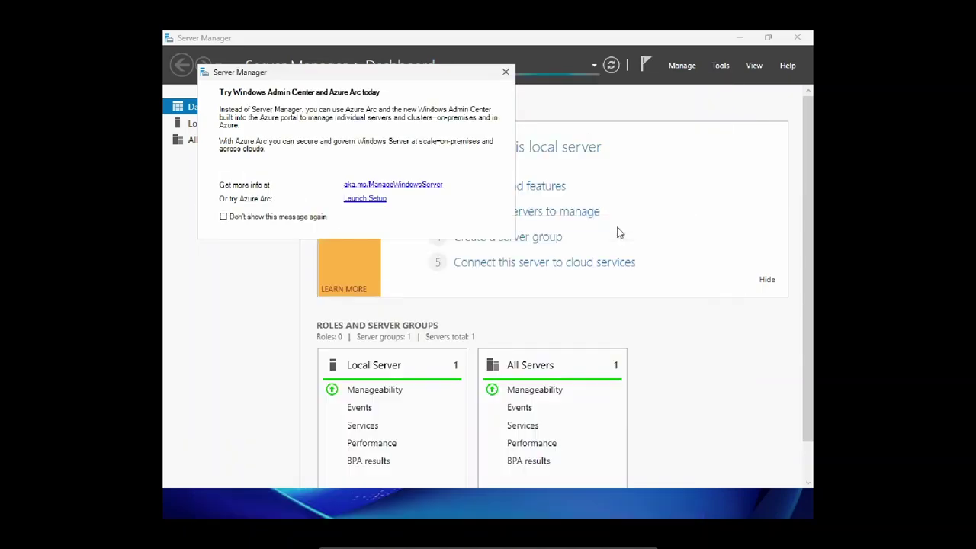
{"action": "left_click", "coordinate": [505, 74]}
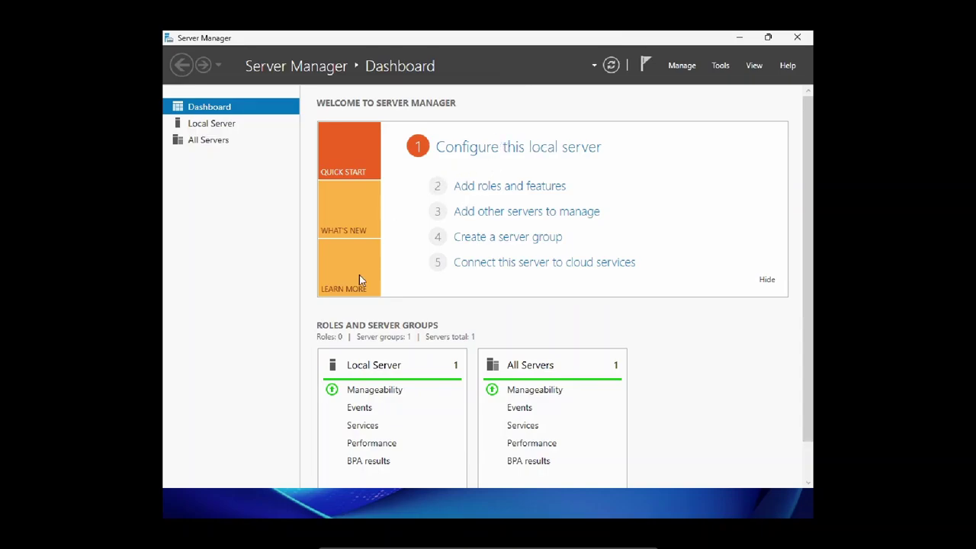
{"action": "left_click", "coordinate": [769, 40]}
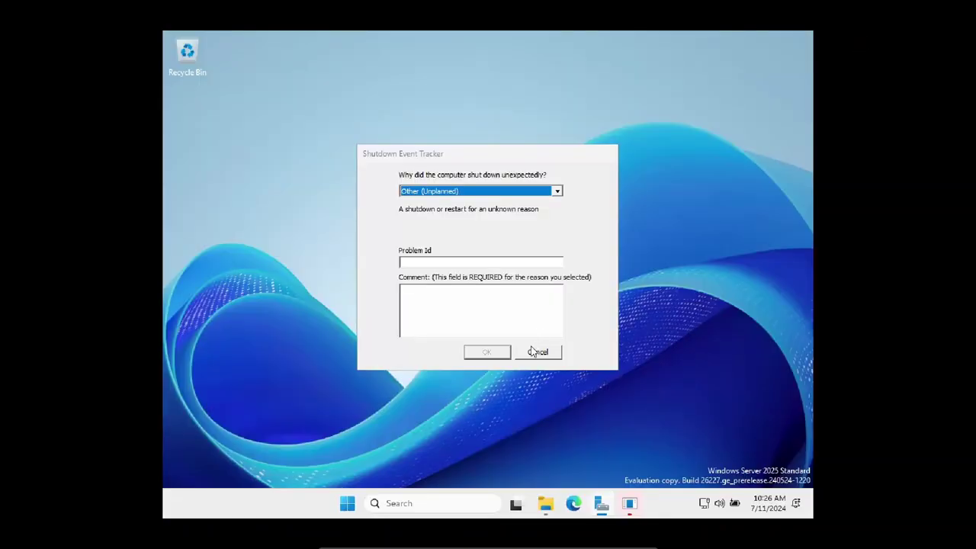
{"action": "left_click", "coordinate": [530, 349]}
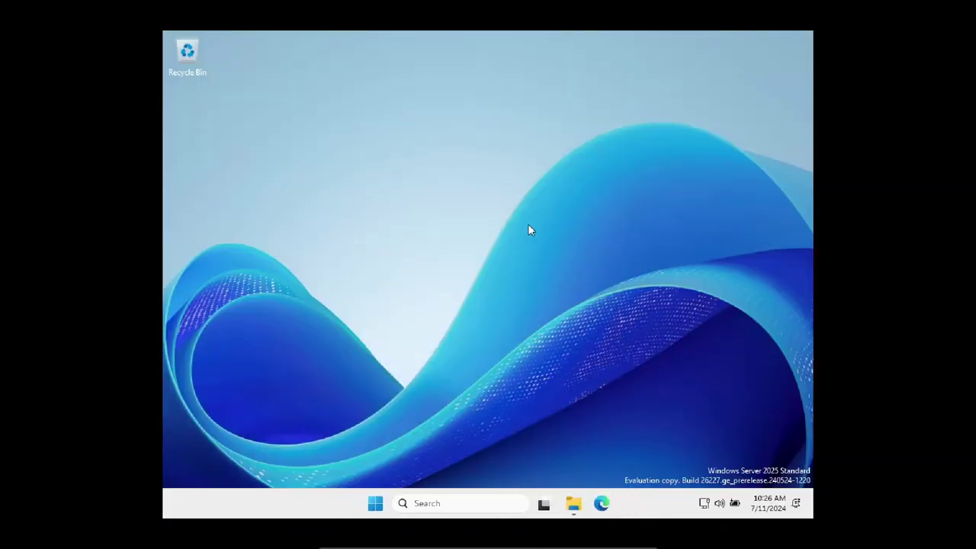
- Bring up File Explorer maximized, select This PC, and close the window
{"action": "left_click_drag", "start_coordinate": [527, 224], "coordinate": [416, 303]}
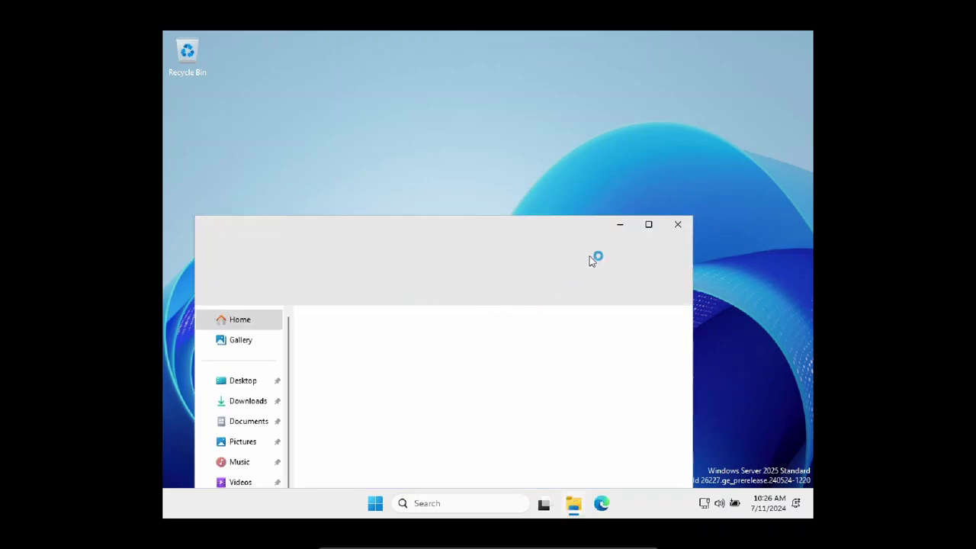
{"action": "left_click", "coordinate": [649, 225]}
{"action": "left_click", "coordinate": [217, 337]}
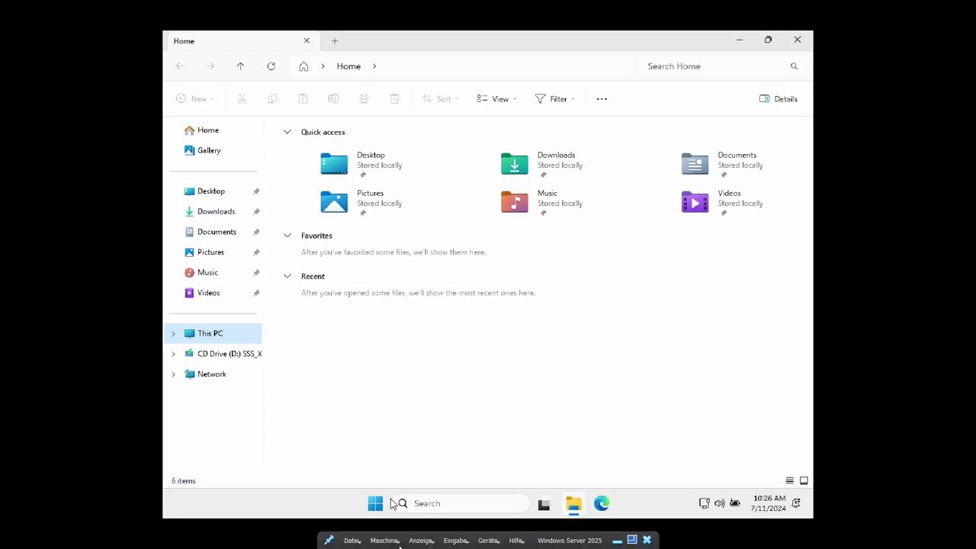
{"action": "left_click", "coordinate": [421, 543]}
{"action": "mouse_move", "coordinate": [450, 529]}
{"action": "left_click", "coordinate": [649, 470]}
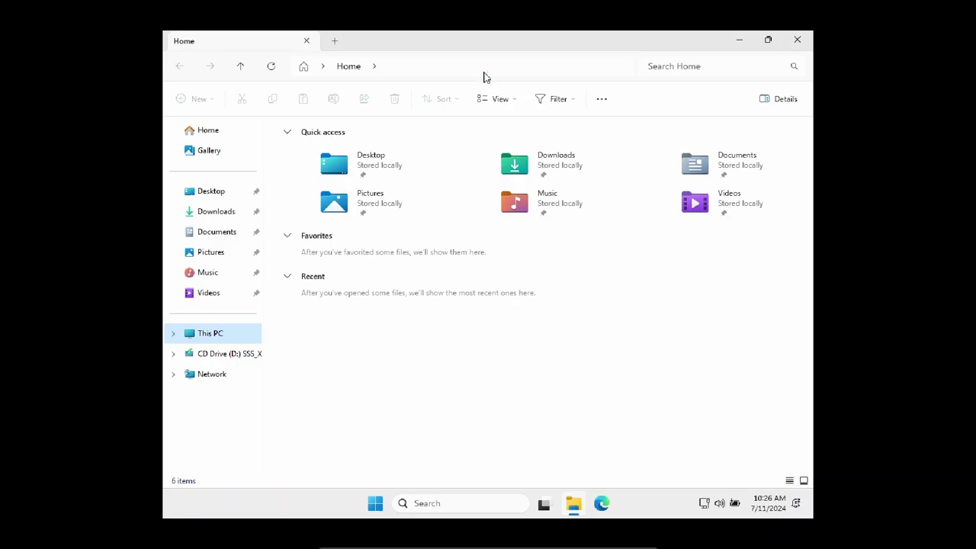
{"action": "left_click", "coordinate": [797, 40]}
{"action": "left_click_drag", "start_coordinate": [530, 270], "coordinate": [424, 345]}
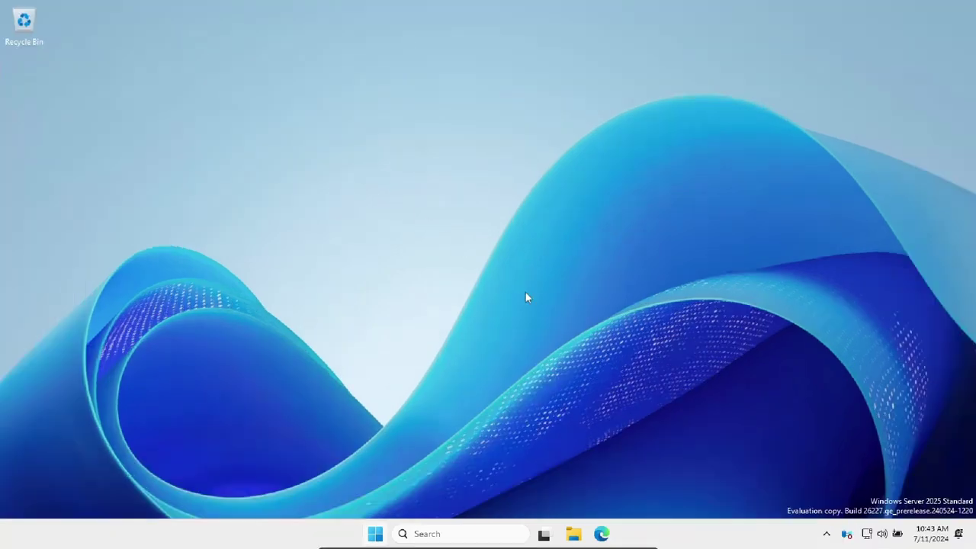
- Look over the Start menu's pinned apps, search it for paint, and close the search
{"action": "key", "text": "super"}
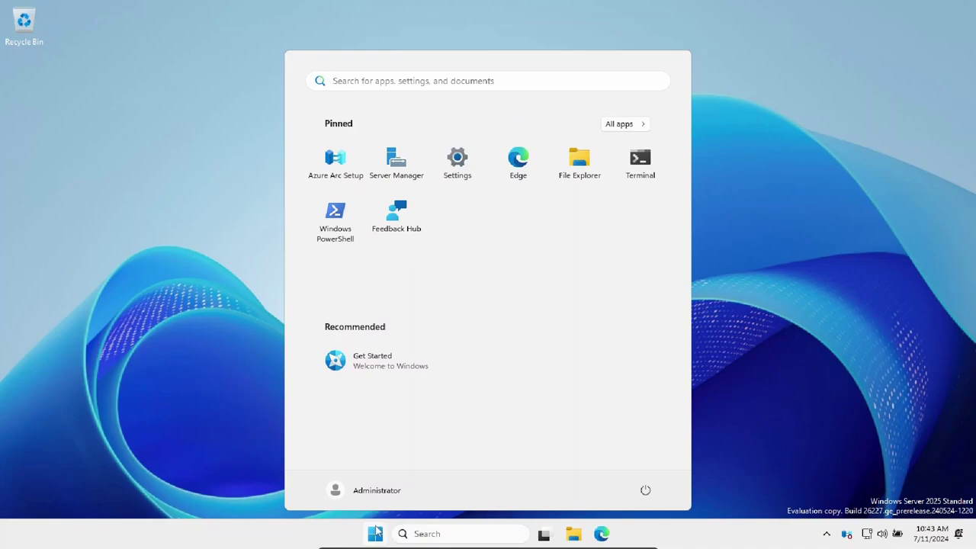
{"action": "key", "text": "Escape"}
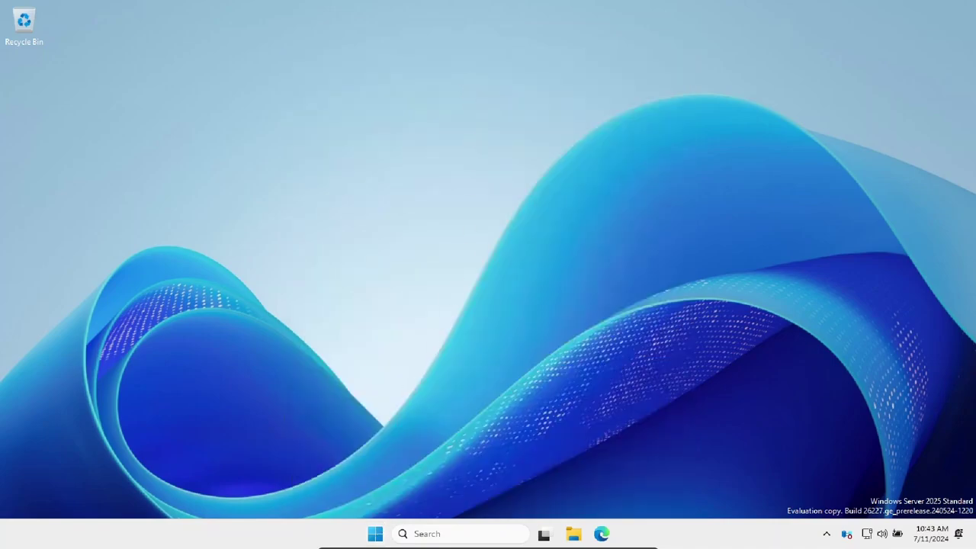
{"action": "left_click", "coordinate": [375, 534]}
{"action": "type", "text": "p"}
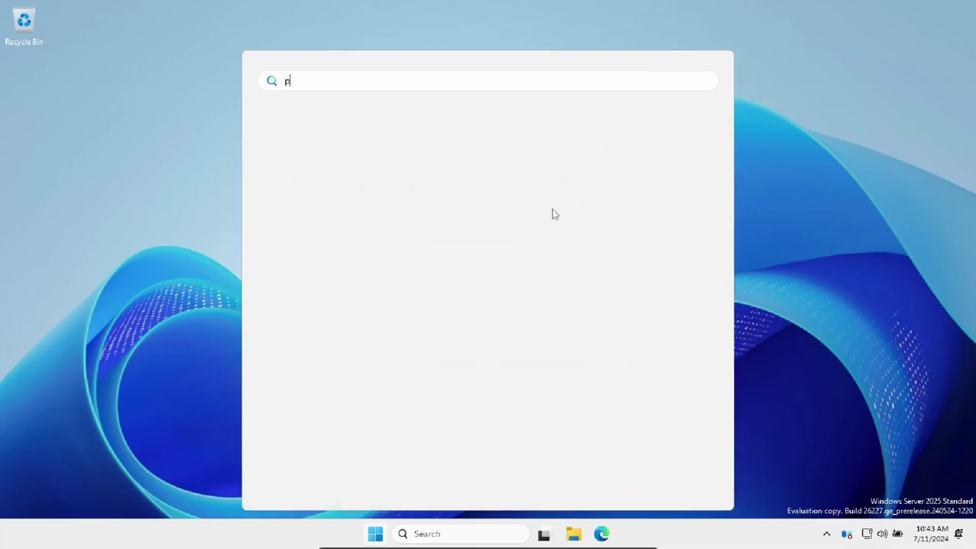
{"action": "type", "text": "aint"}
{"action": "left_click", "coordinate": [857, 397]}
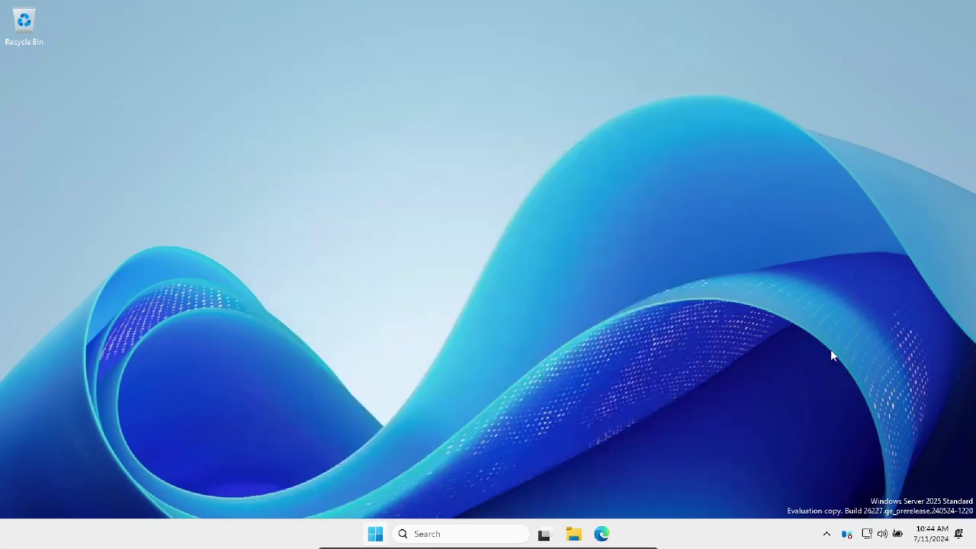
- Launch Paint by running the mspaint command
{"action": "key", "text": "super+r"}
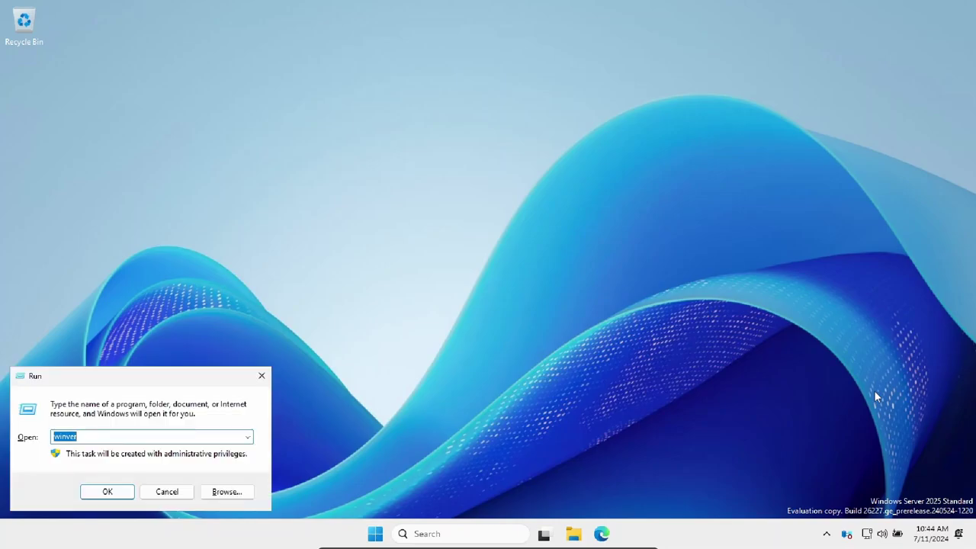
{"action": "type", "text": "mspaint"}
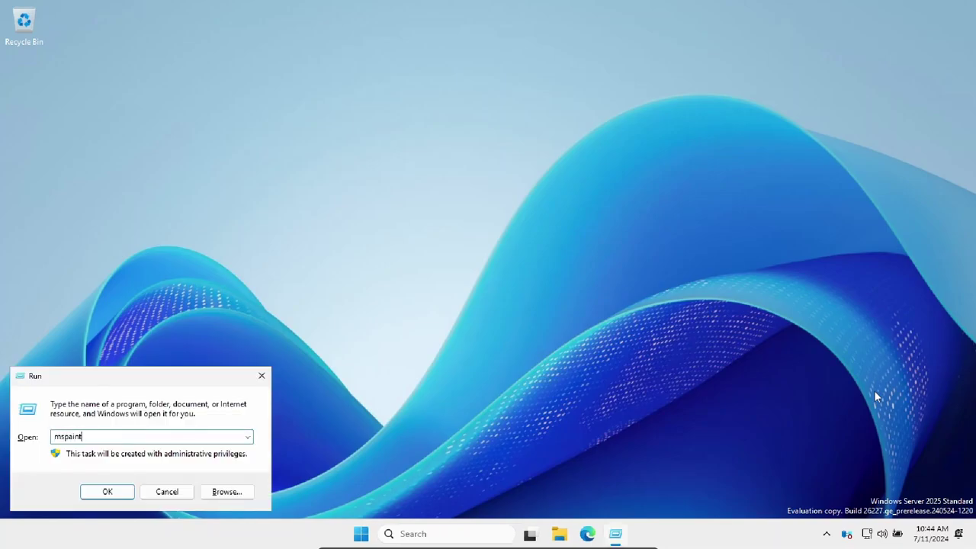
{"action": "key", "text": "Return"}
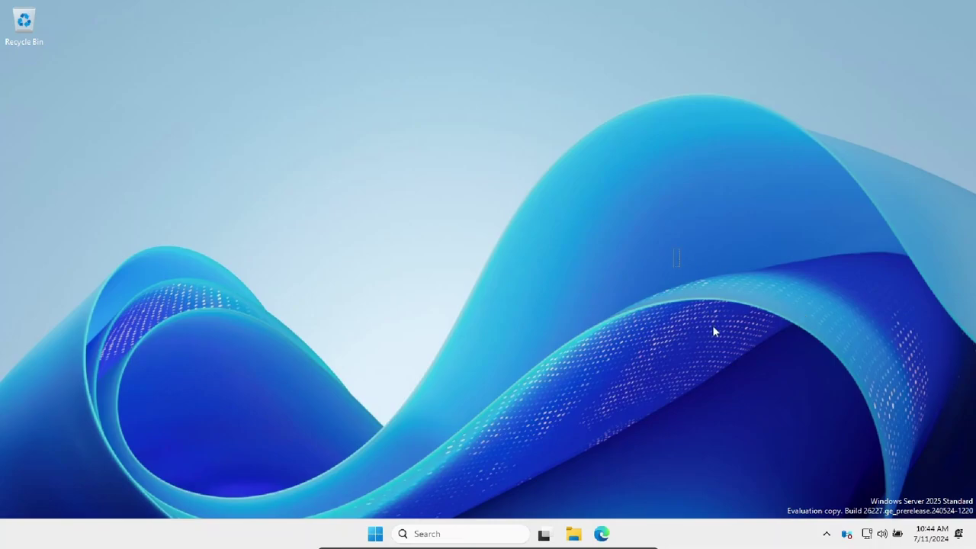
{"action": "left_click_drag", "start_coordinate": [752, 217], "coordinate": [600, 453]}
{"action": "left_click_drag", "start_coordinate": [843, 221], "coordinate": [655, 542]}
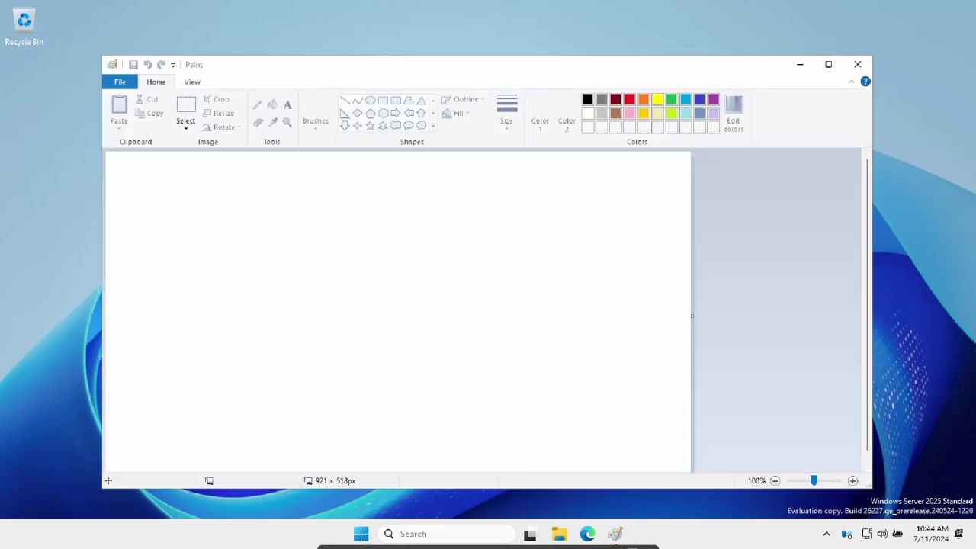
- Draw a closed, rounded freehand shape in red near the middle of the Paint canvas and fill it with red
{"action": "left_click", "coordinate": [120, 82]}
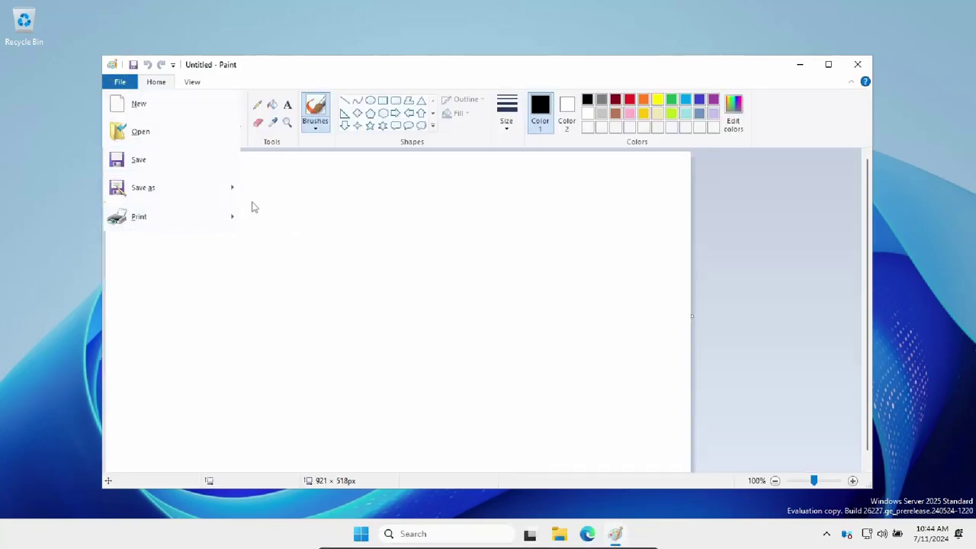
{"action": "left_click", "coordinate": [747, 216]}
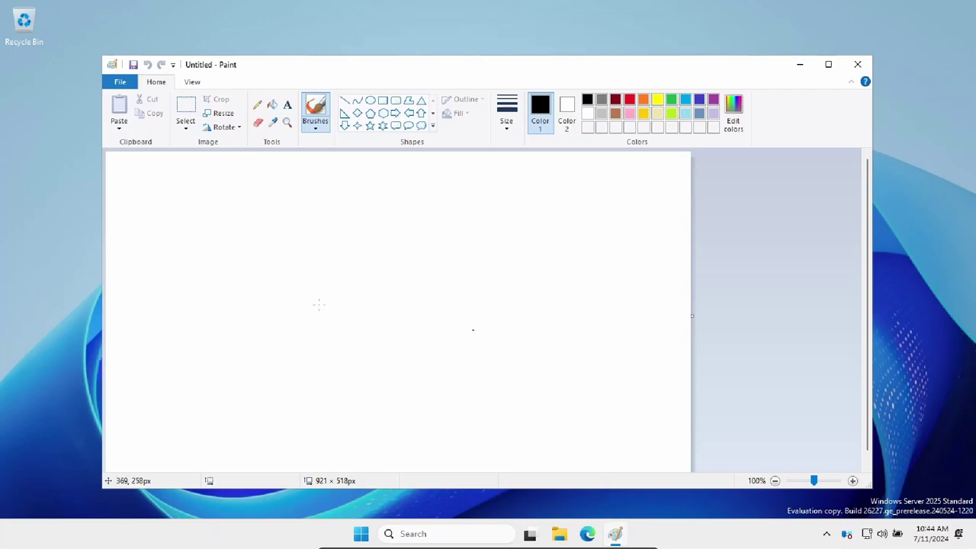
{"action": "left_click", "coordinate": [629, 99]}
{"action": "mouse_move", "coordinate": [305, 372]}
{"action": "left_mouse_down"}
{"action": "mouse_move", "coordinate": [283, 303]}
{"action": "mouse_move", "coordinate": [453, 338]}
{"action": "mouse_move", "coordinate": [294, 361]}
{"action": "left_mouse_up"}
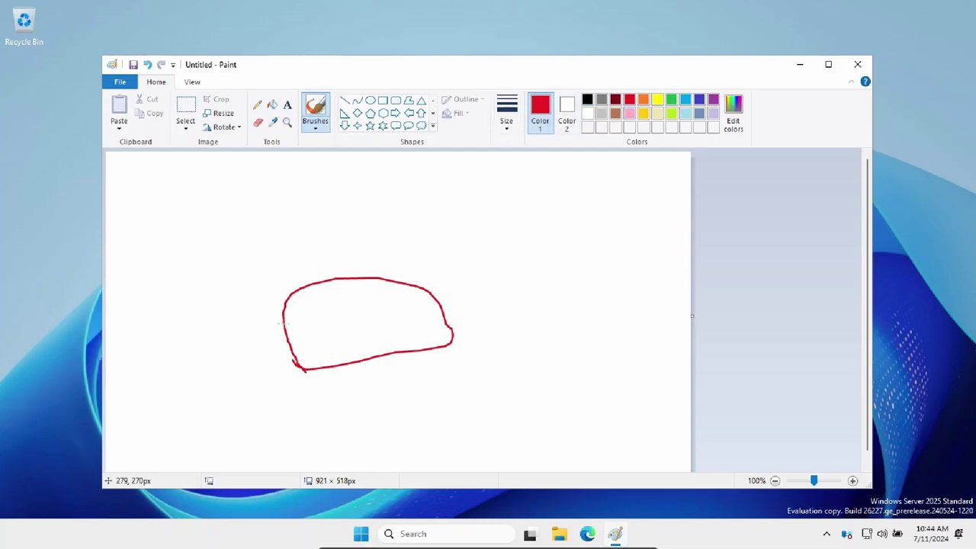
{"action": "left_click", "coordinate": [272, 105]}
{"action": "left_click", "coordinate": [344, 307]}
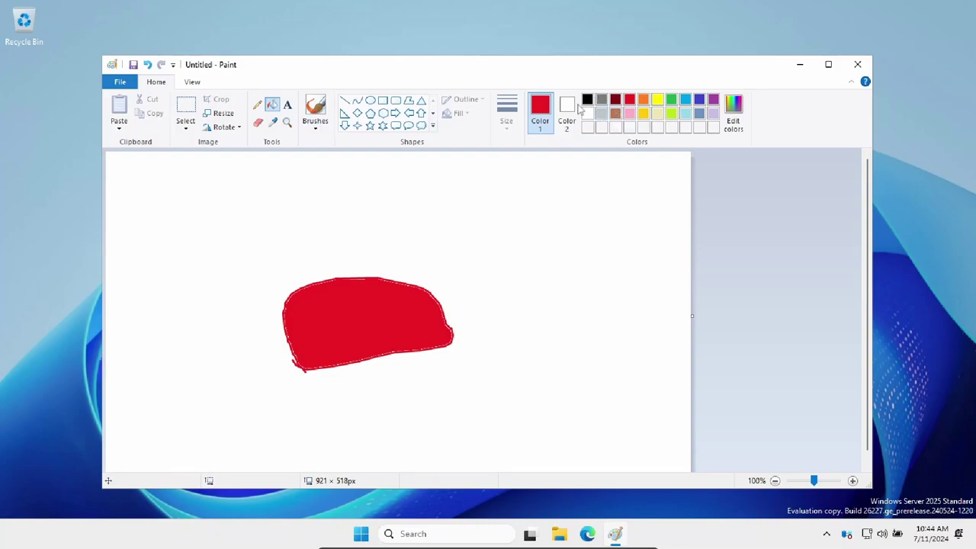
- Scribble thin white freehand lines over the red shape with the Pencil tool
{"action": "left_click", "coordinate": [566, 106]}
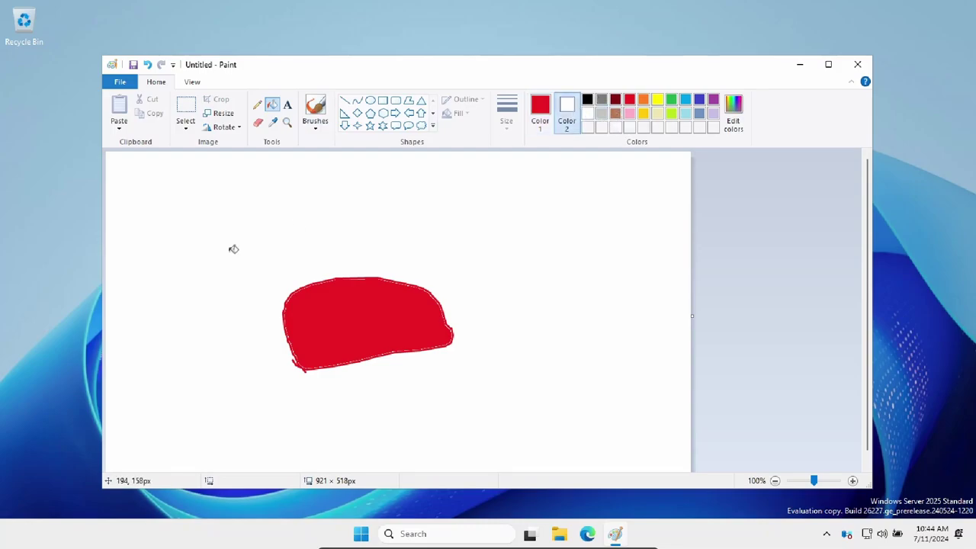
{"action": "left_click", "coordinate": [257, 104]}
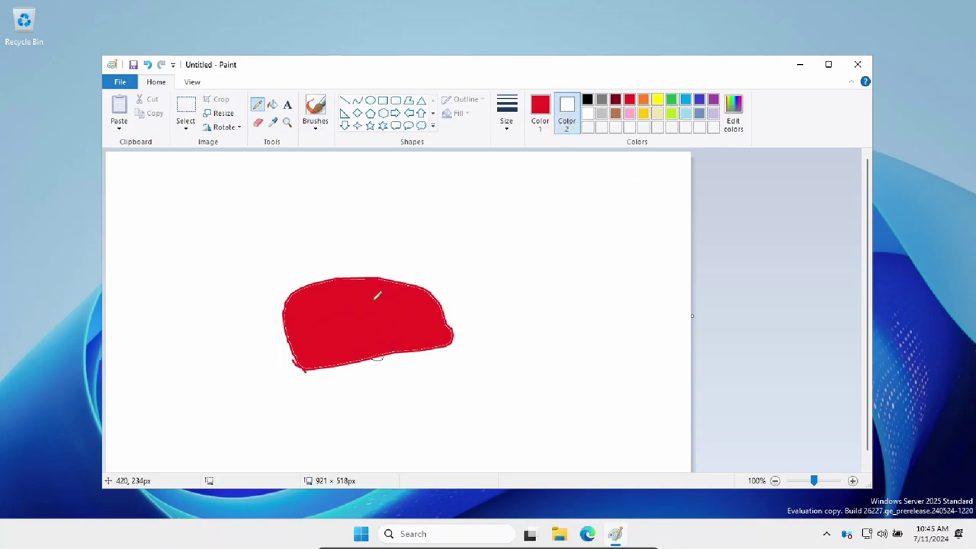
{"action": "mouse_move", "coordinate": [348, 303]}
{"action": "left_mouse_down"}
{"action": "mouse_move", "coordinate": [408, 317]}
{"action": "mouse_move", "coordinate": [374, 322]}
{"action": "mouse_move", "coordinate": [381, 312]}
{"action": "mouse_move", "coordinate": [415, 317]}
{"action": "mouse_move", "coordinate": [359, 314]}
{"action": "mouse_move", "coordinate": [381, 308]}
{"action": "left_mouse_up"}
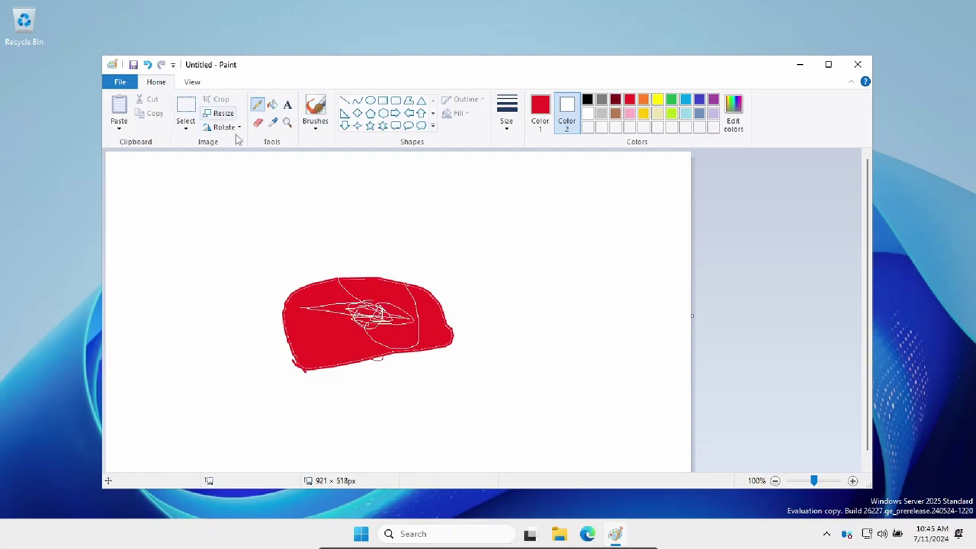
- Add the text "SUbscrimb to Banaxi" in red in a text box of about 188 × 81 px above the red shape
{"action": "left_click", "coordinate": [288, 104]}
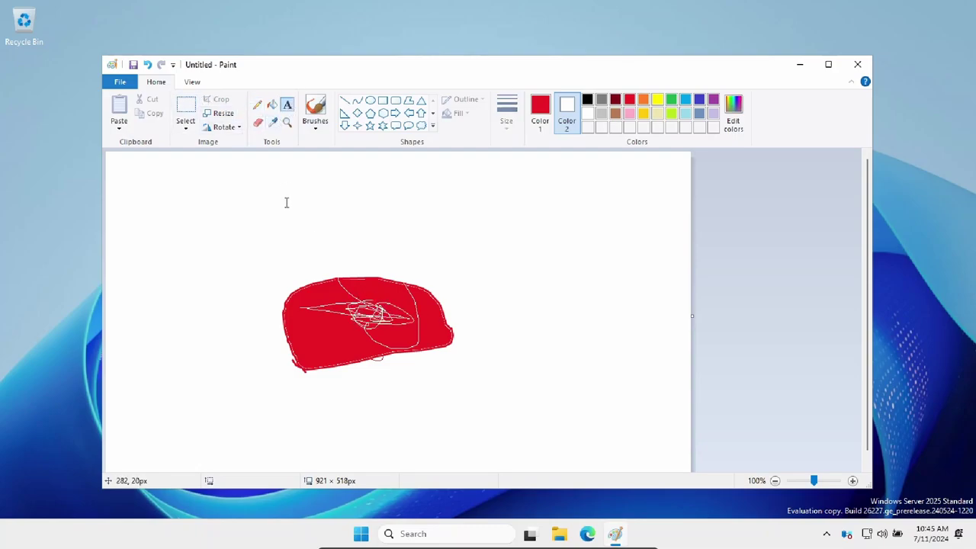
{"action": "mouse_move", "coordinate": [270, 190]}
{"action": "left_mouse_down"}
{"action": "mouse_move", "coordinate": [385, 224]}
{"action": "mouse_move", "coordinate": [389, 241]}
{"action": "left_mouse_up"}
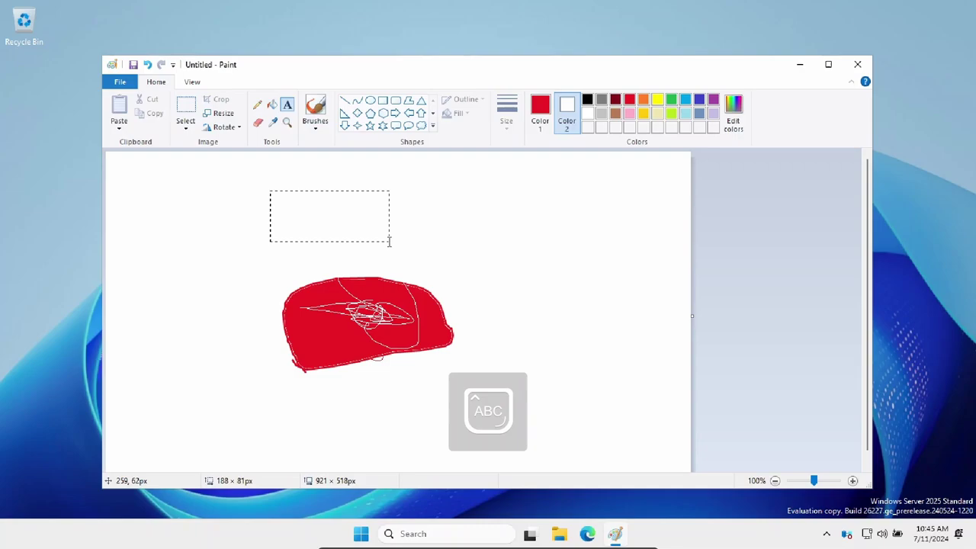
{"action": "type", "text": "subs"}
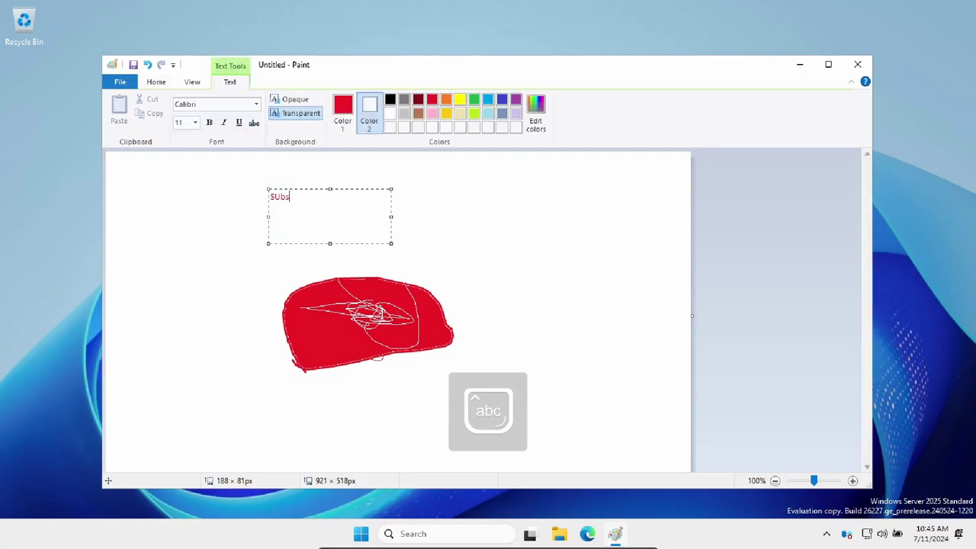
{"action": "type", "text": "crimb"}
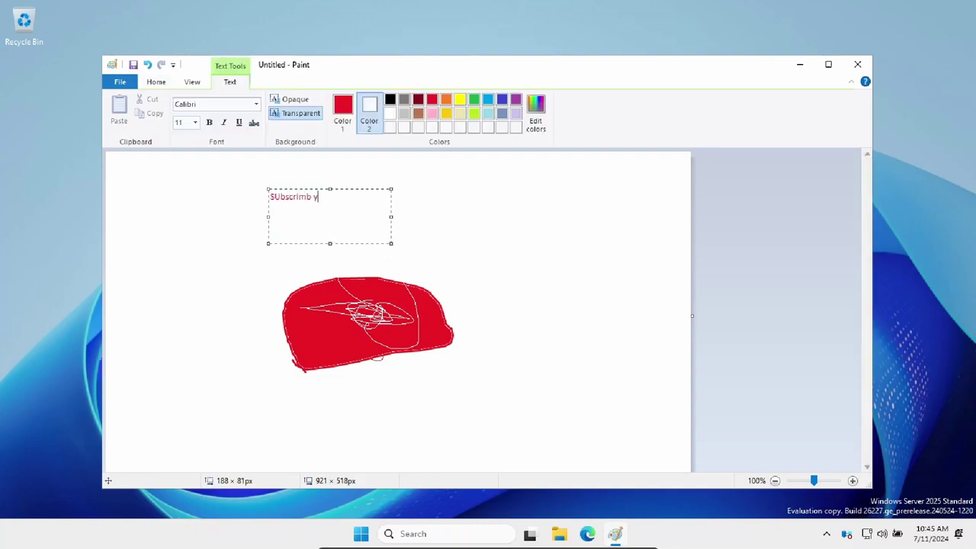
{"action": "type", "text": " to Banaxi"}
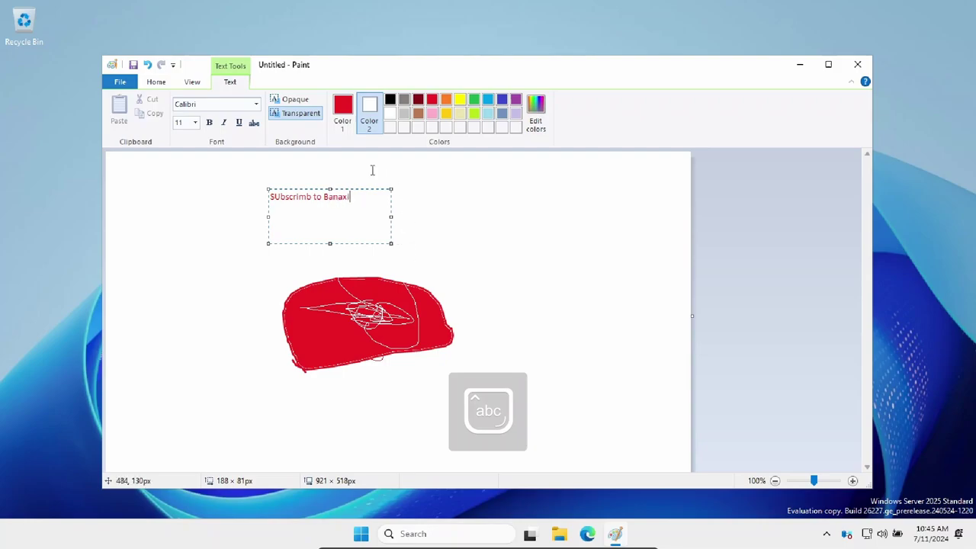
{"action": "left_click", "coordinate": [526, 290]}
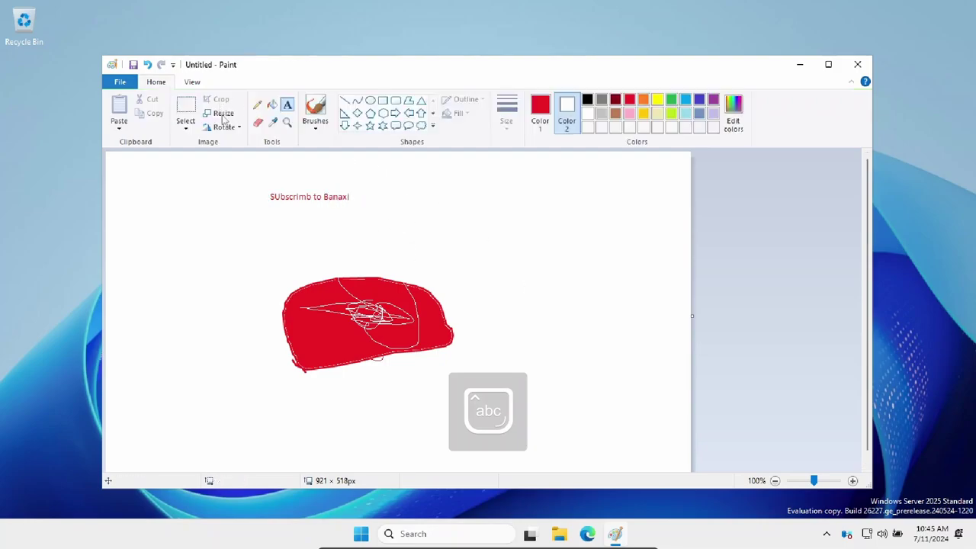
- Close Paint without saving the drawing
{"action": "left_click", "coordinate": [857, 64]}
{"action": "left_click", "coordinate": [496, 283]}
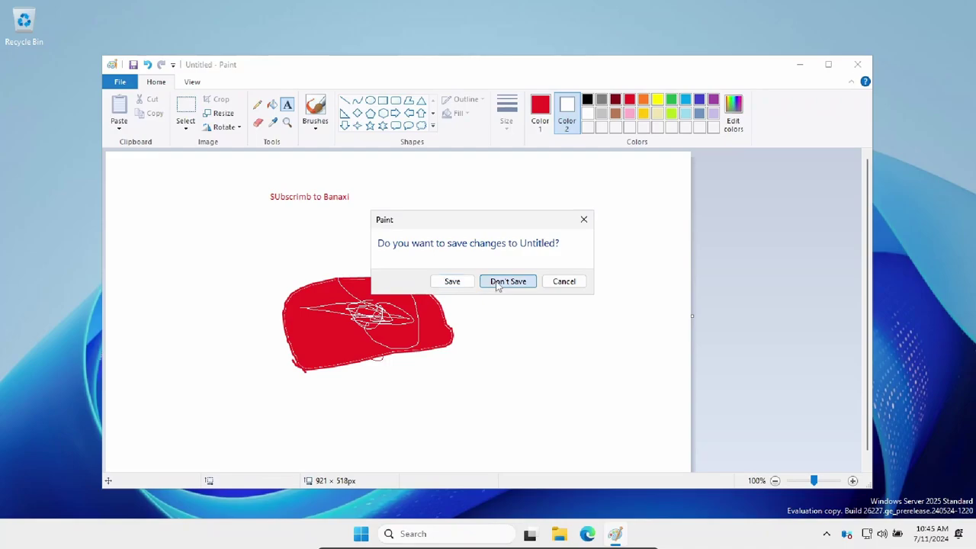